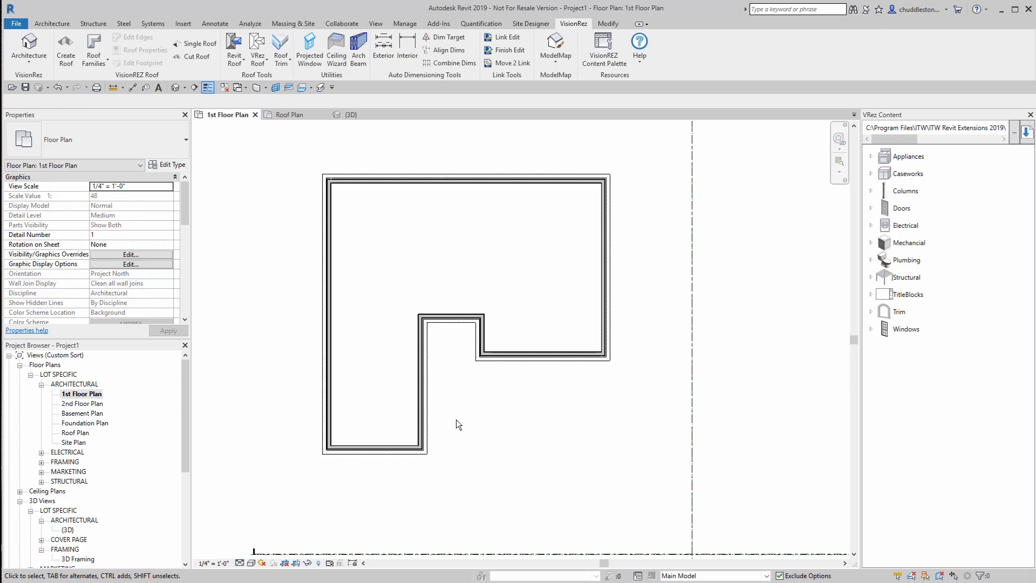
# Choose 2x6 Roof - Shingle as the roof family type
pyautogui.click(90, 67)
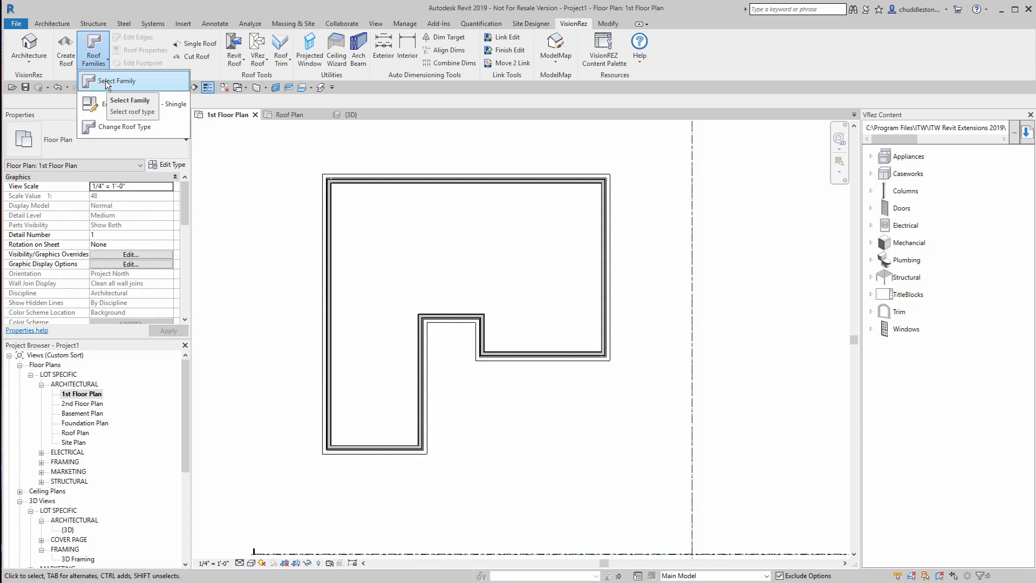
pyautogui.click(103, 81)
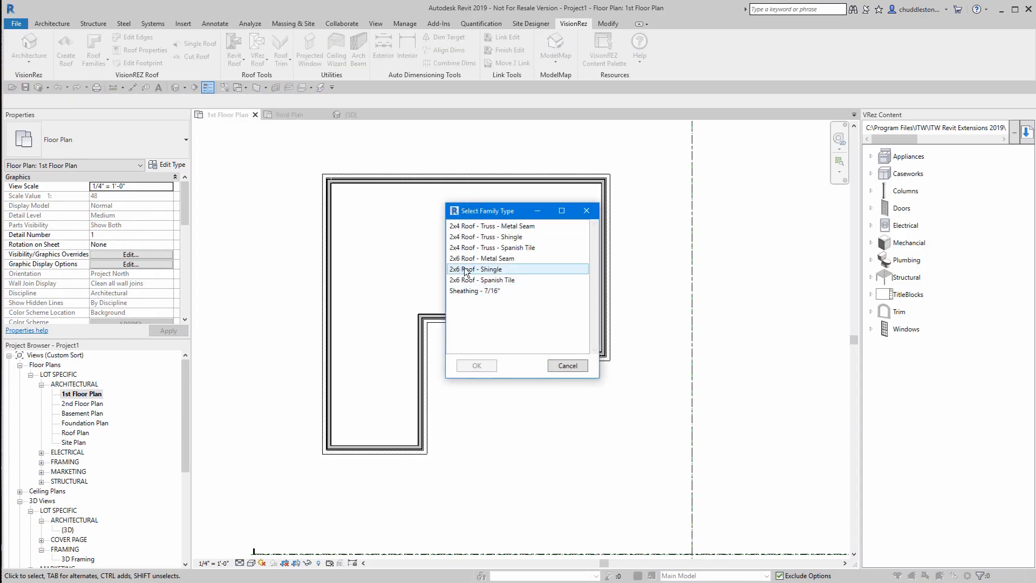
pyautogui.click(465, 270)
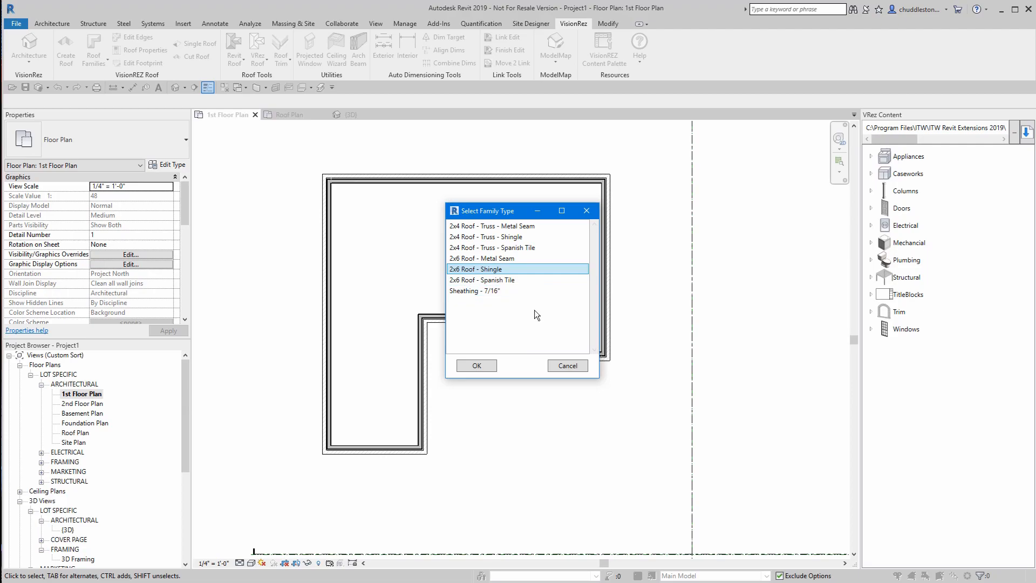
pyautogui.click(482, 365)
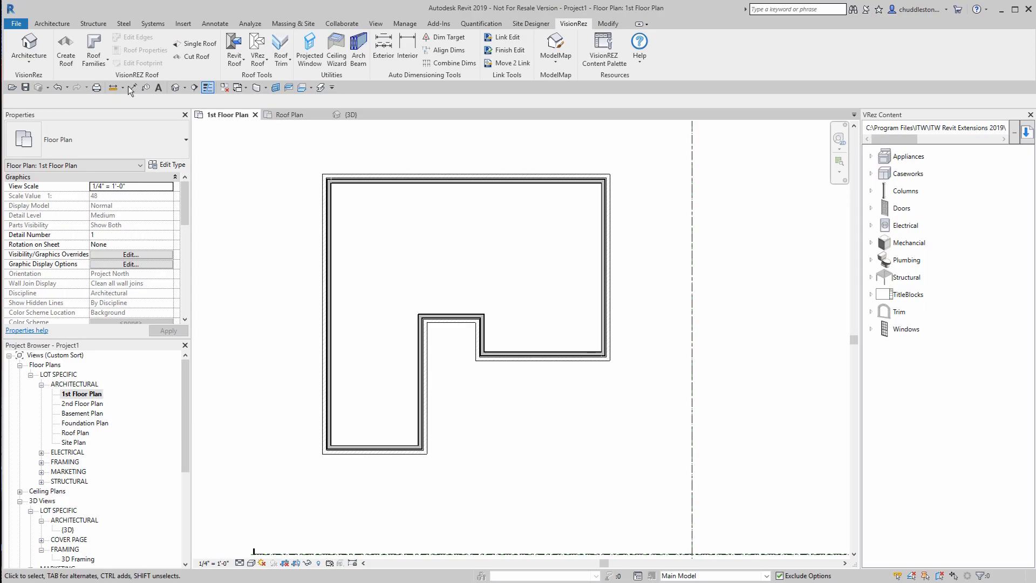
# Open the 2x6 Roof - Shingle family for editing and examine its rafter and truss design rules, end cut types, eave trim and rake trim
pyautogui.click(93, 54)
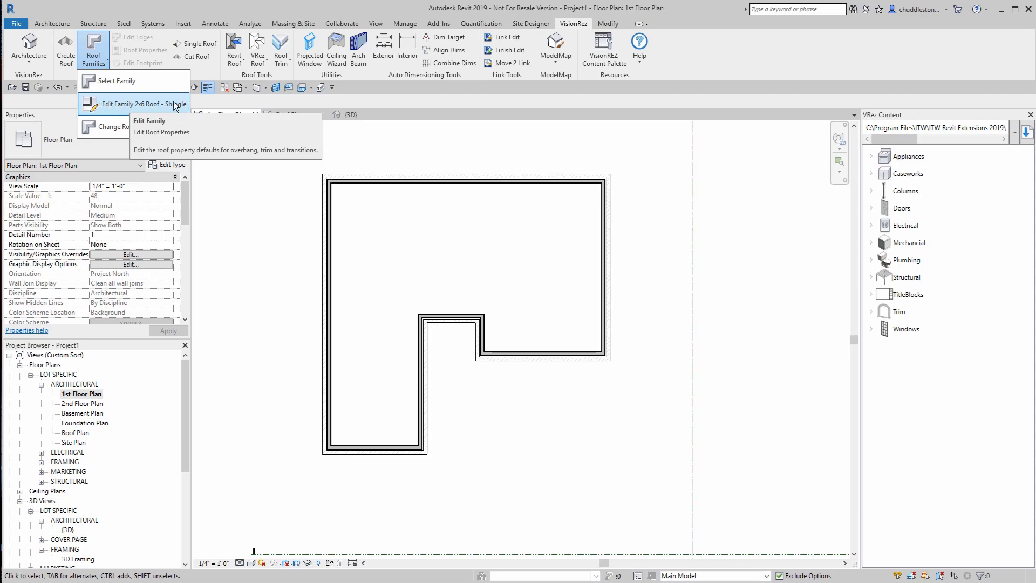
pyautogui.click(110, 104)
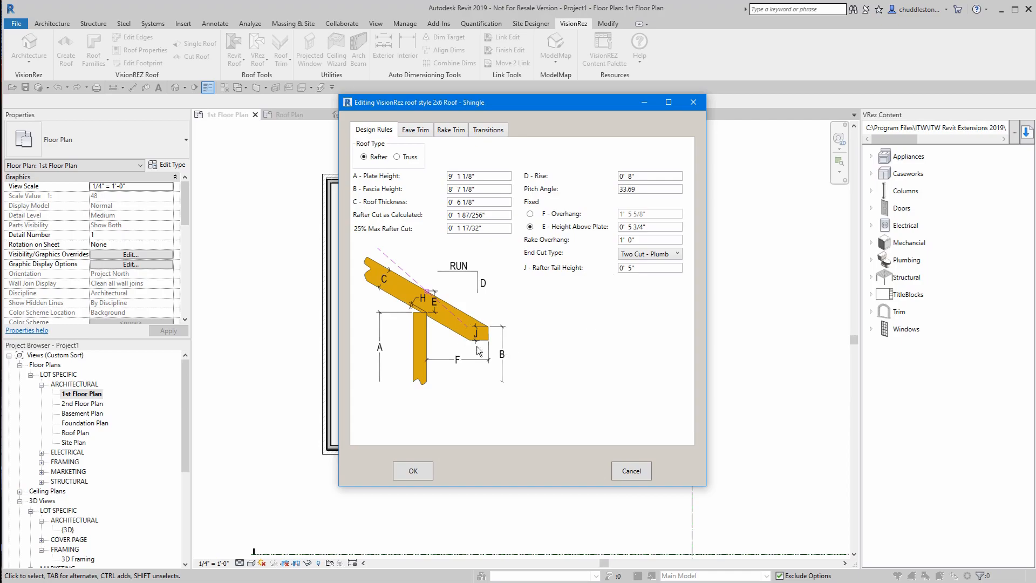
pyautogui.click(657, 254)
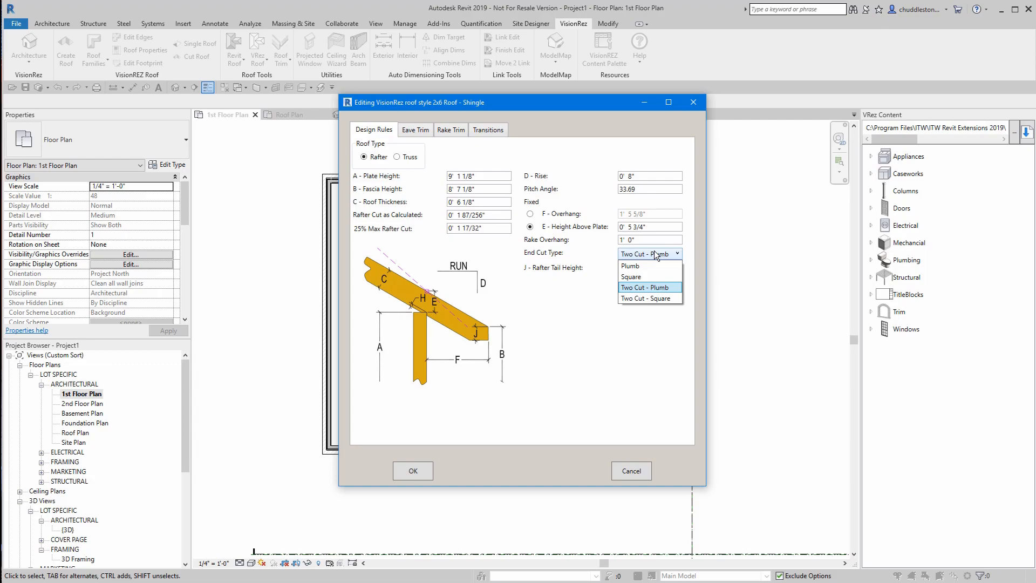
pyautogui.click(654, 250)
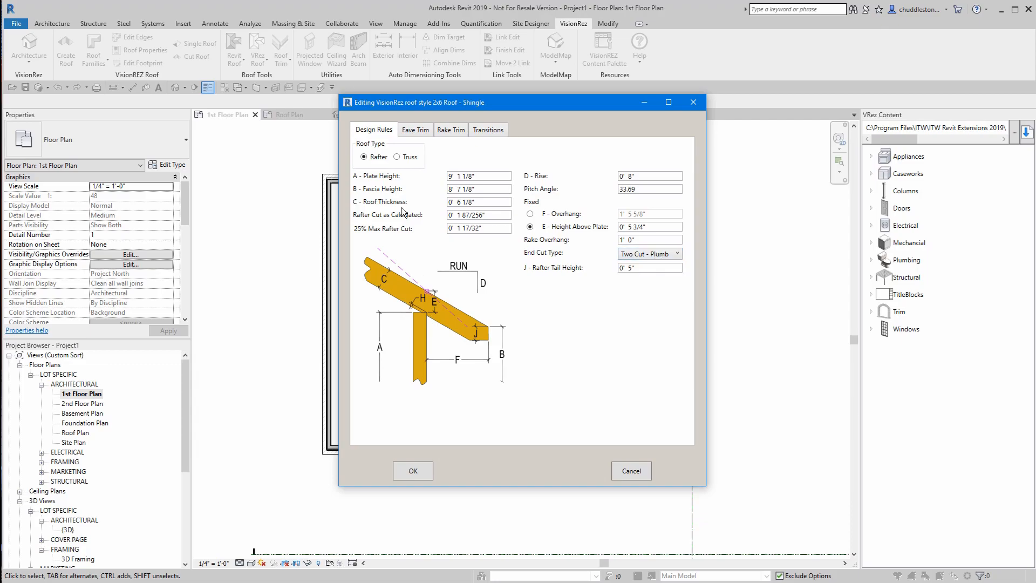
pyautogui.click(397, 157)
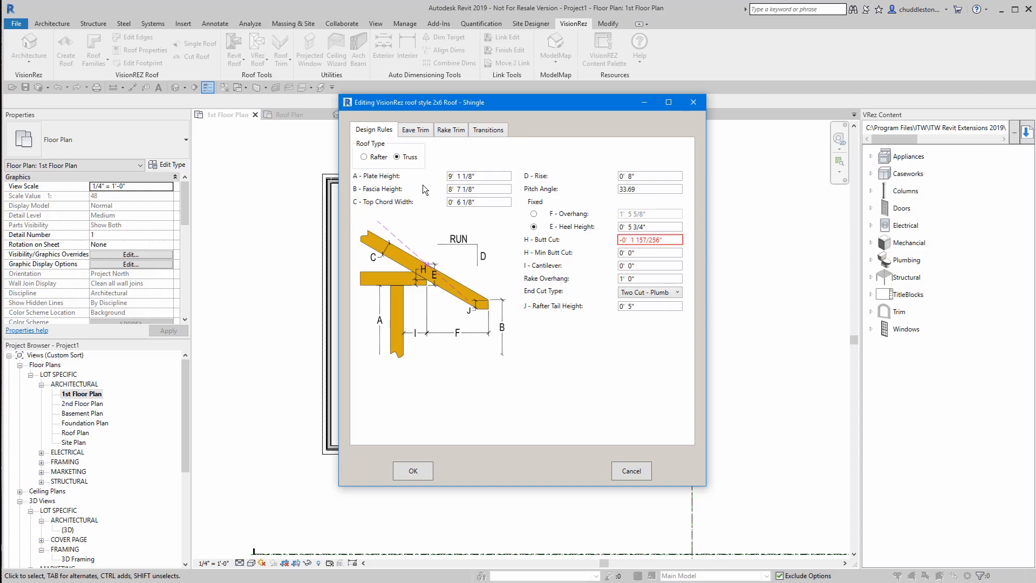
pyautogui.click(363, 157)
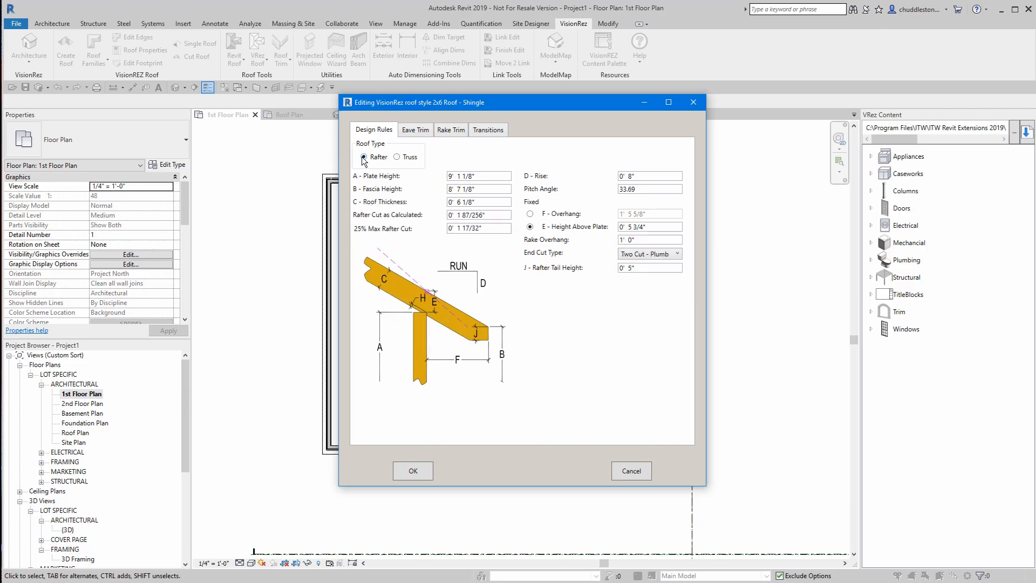
pyautogui.click(417, 131)
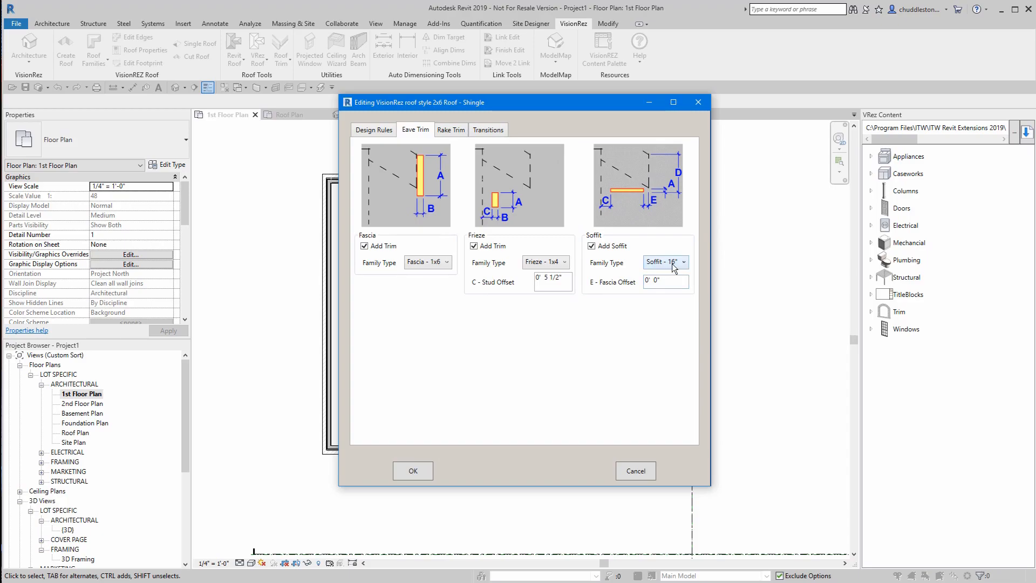
pyautogui.click(450, 130)
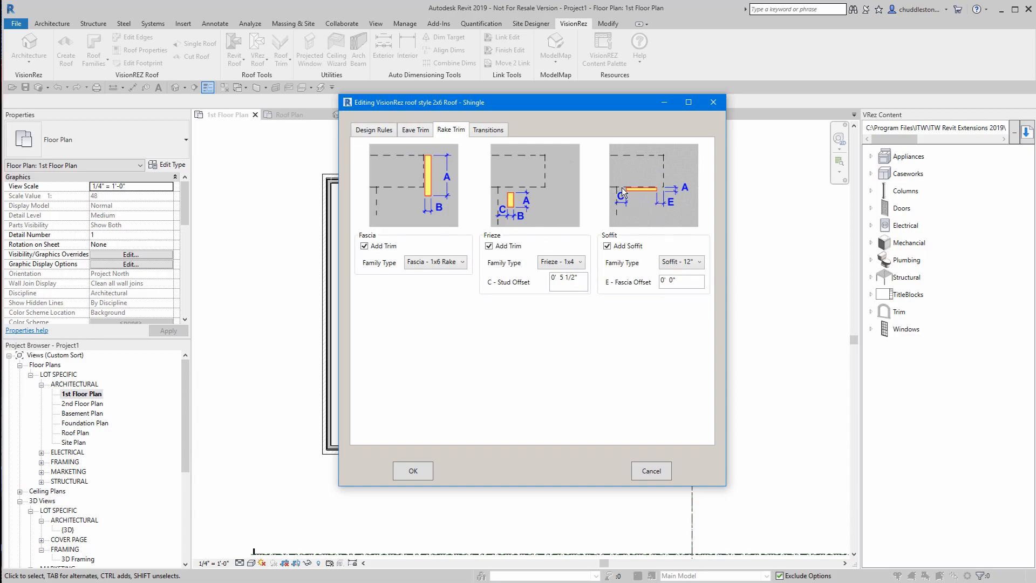
# Preview the Eyebrow, Greek Return, Dutch Gable and Continuous Eyebrow transitions, return to Porkchop, and accept the roof family settings
pyautogui.click(484, 131)
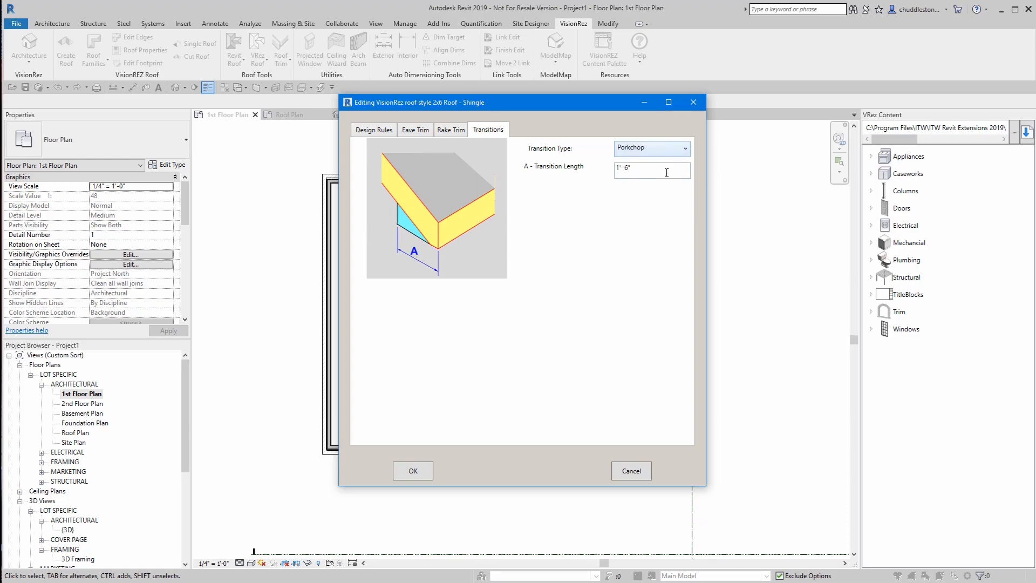
pyautogui.click(659, 151)
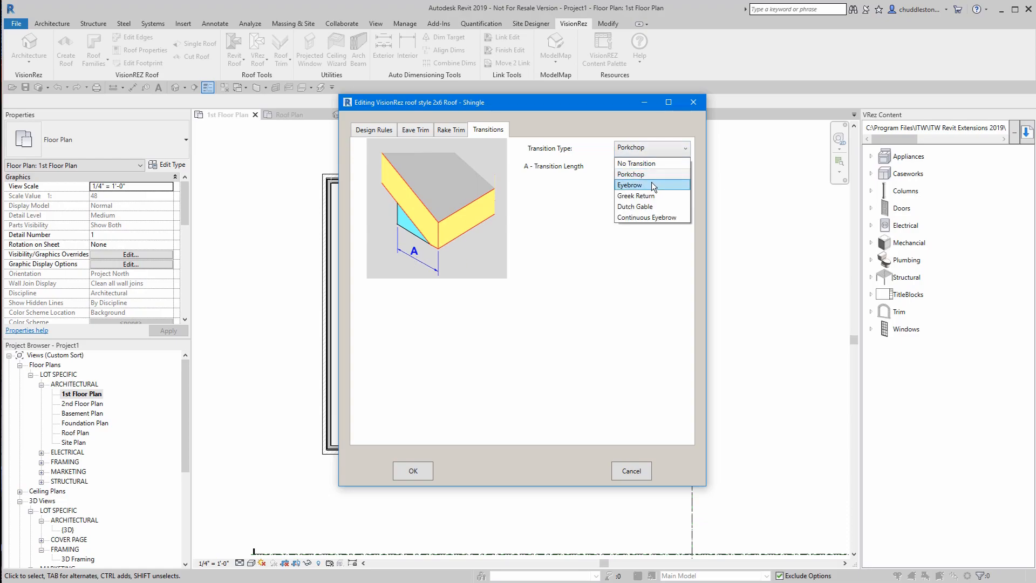
pyautogui.click(652, 186)
pyautogui.click(651, 151)
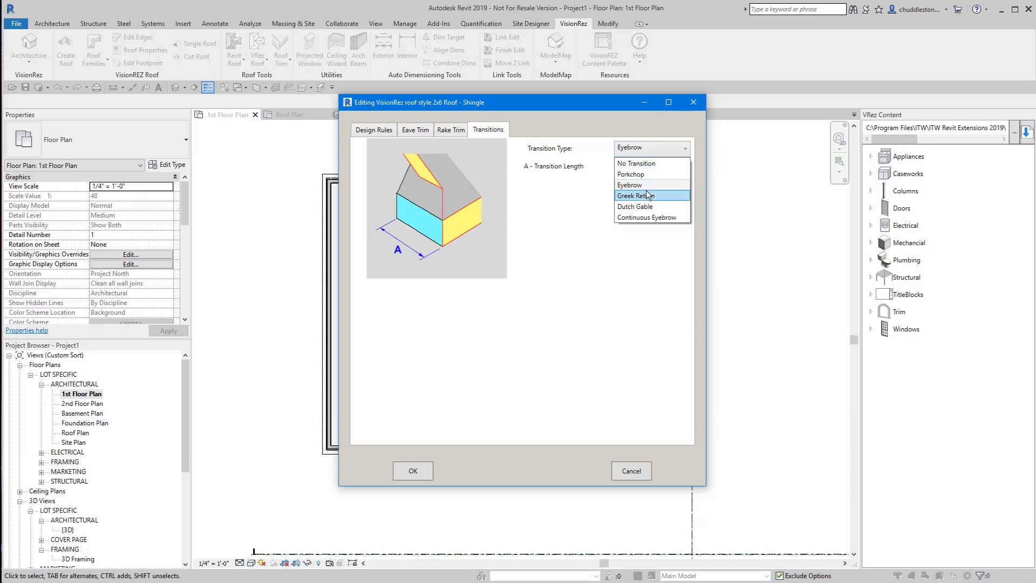
pyautogui.click(647, 196)
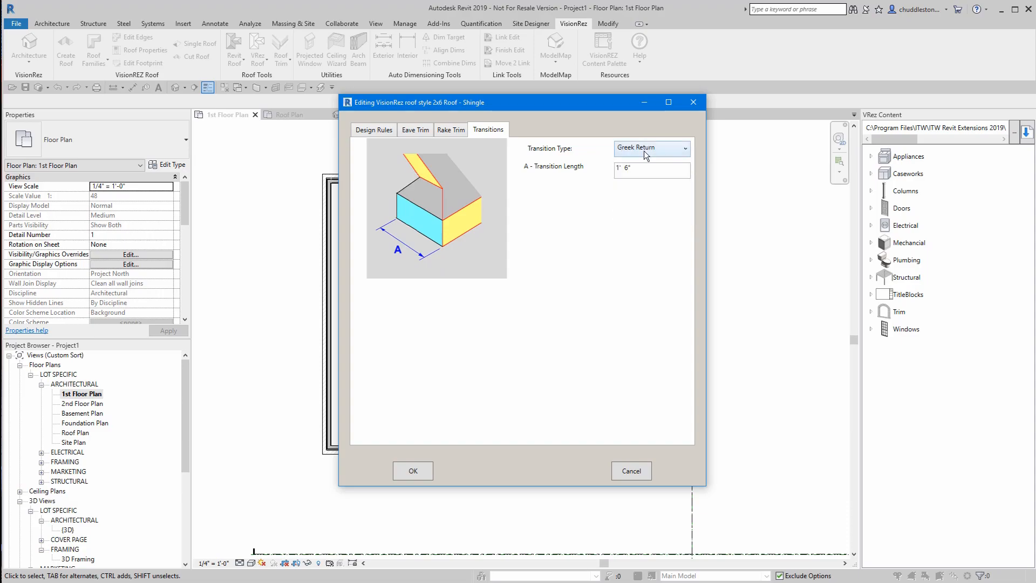
pyautogui.click(643, 150)
pyautogui.click(646, 206)
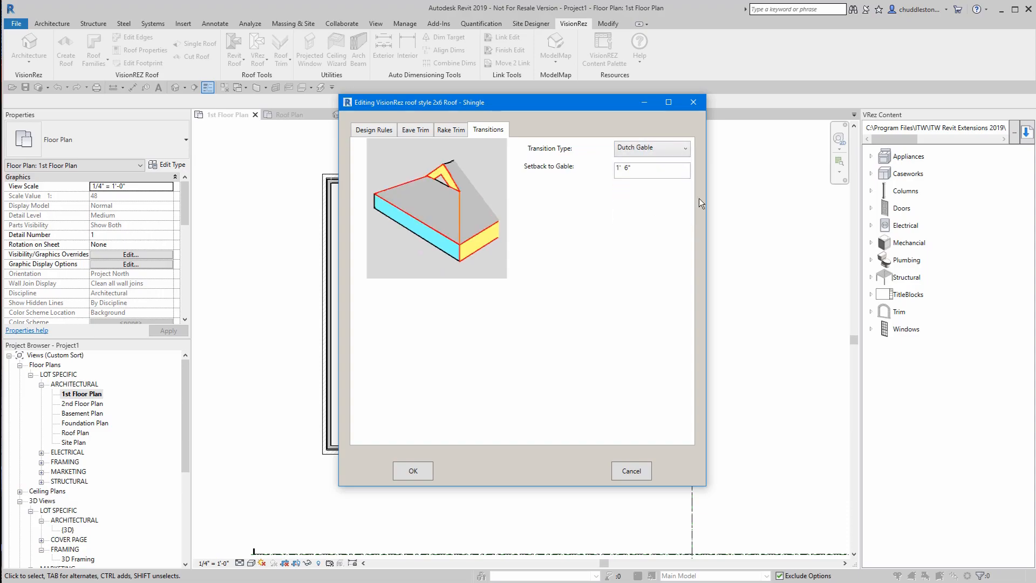
pyautogui.click(671, 151)
pyautogui.click(658, 216)
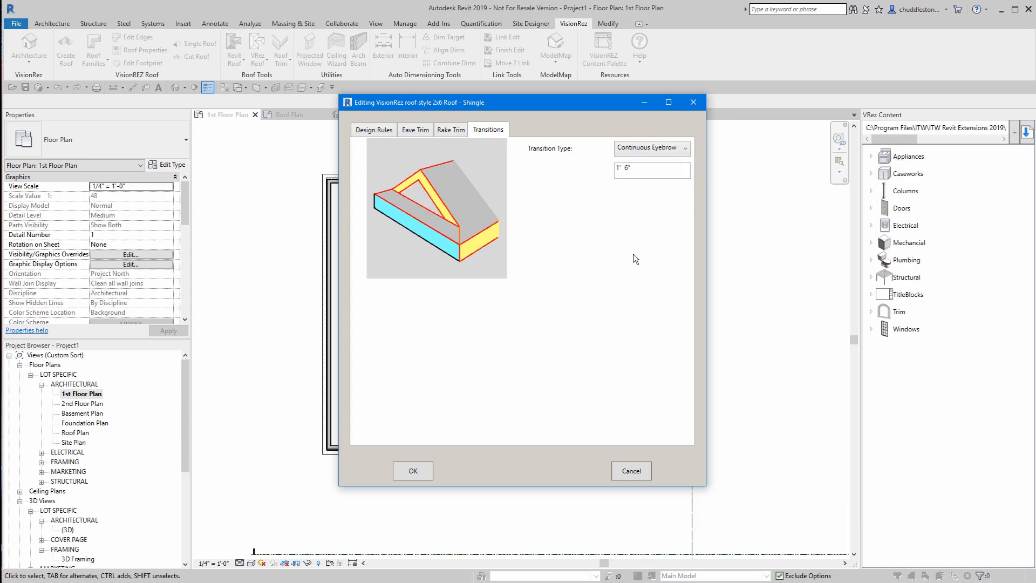
pyautogui.click(625, 151)
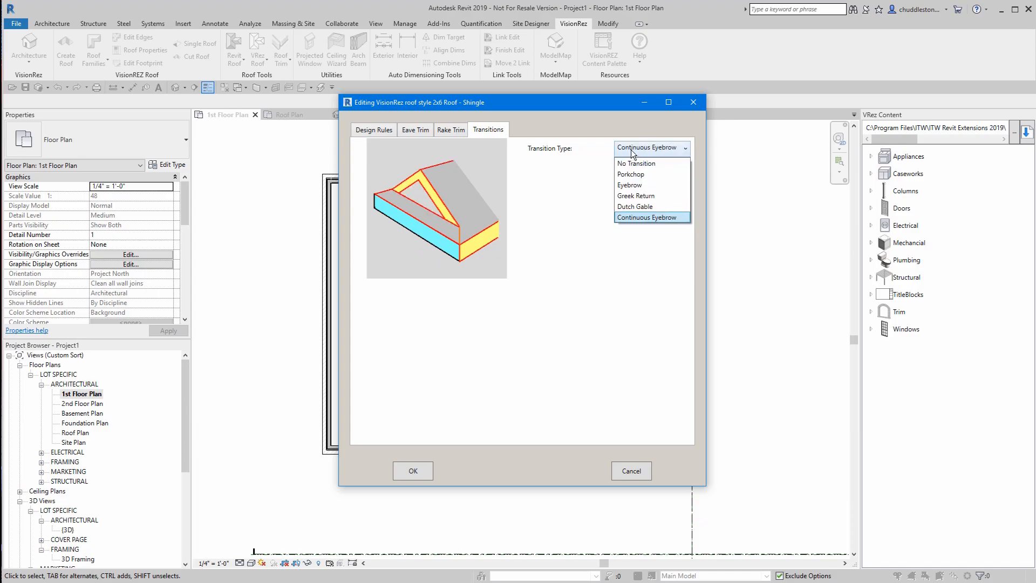
pyautogui.click(653, 174)
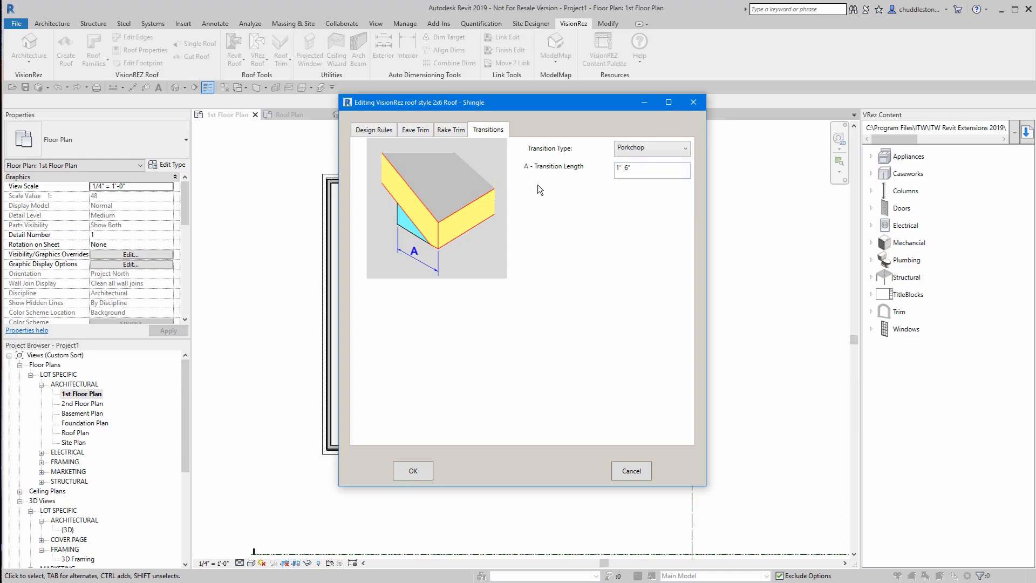
pyautogui.click(414, 471)
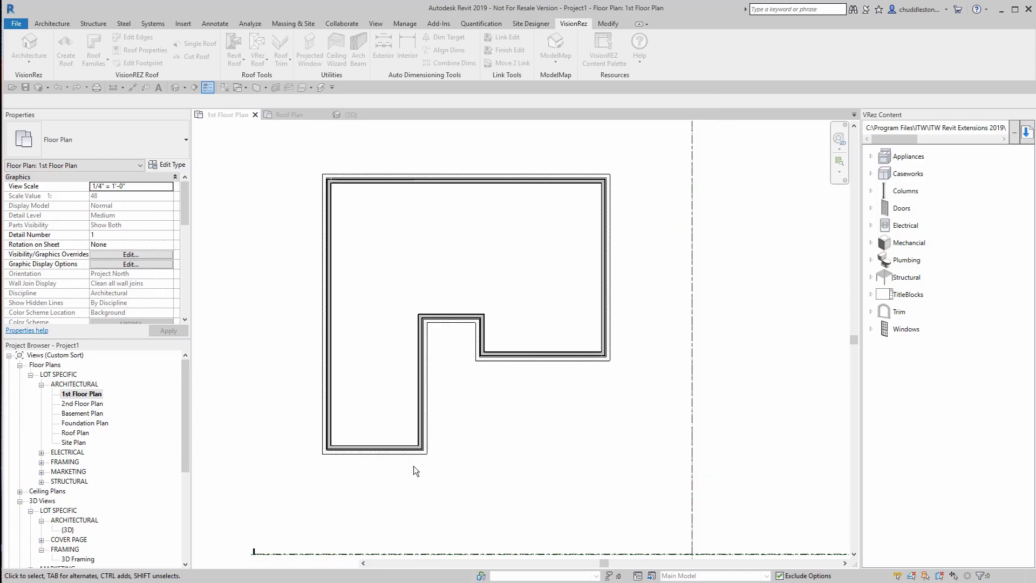
# Create a roof on the 1ST FLOOR level from all the exterior walls in the roof plan and view it in 3D
pyautogui.click(280, 116)
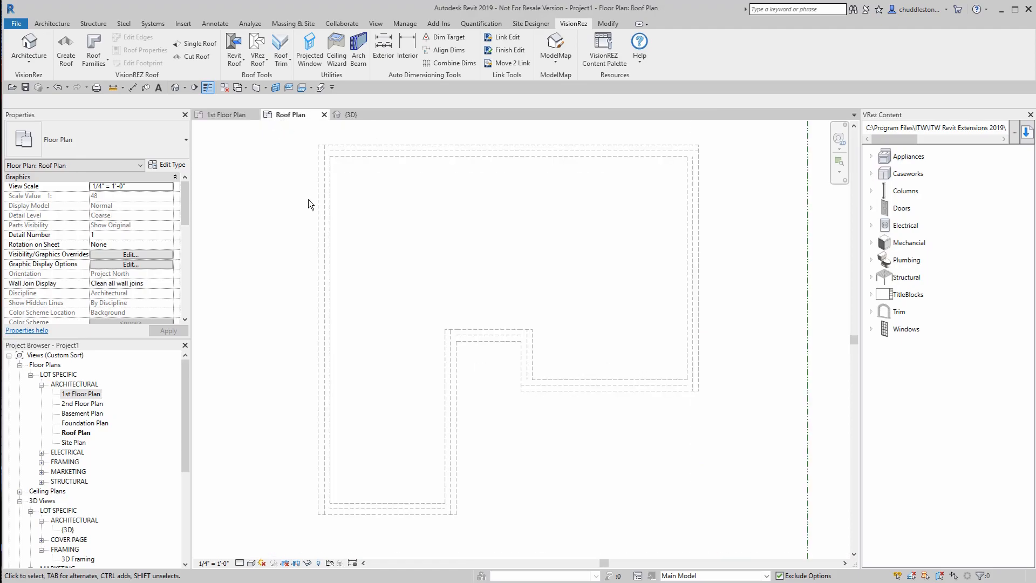
pyautogui.moveTo(300, 191); pyautogui.dragTo(291, 204, button='middle')
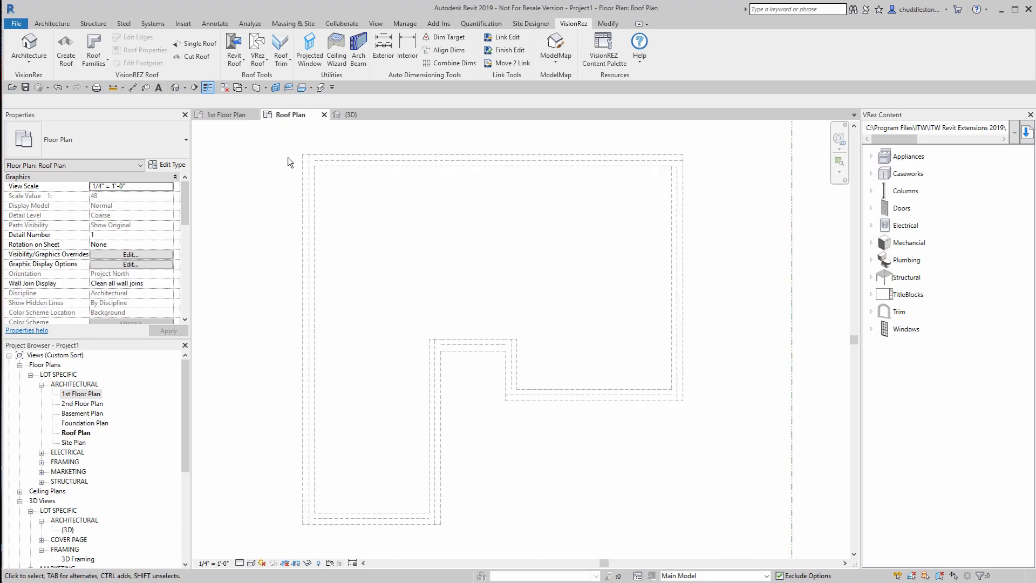
pyautogui.moveTo(287, 131); pyautogui.dragTo(746, 542)
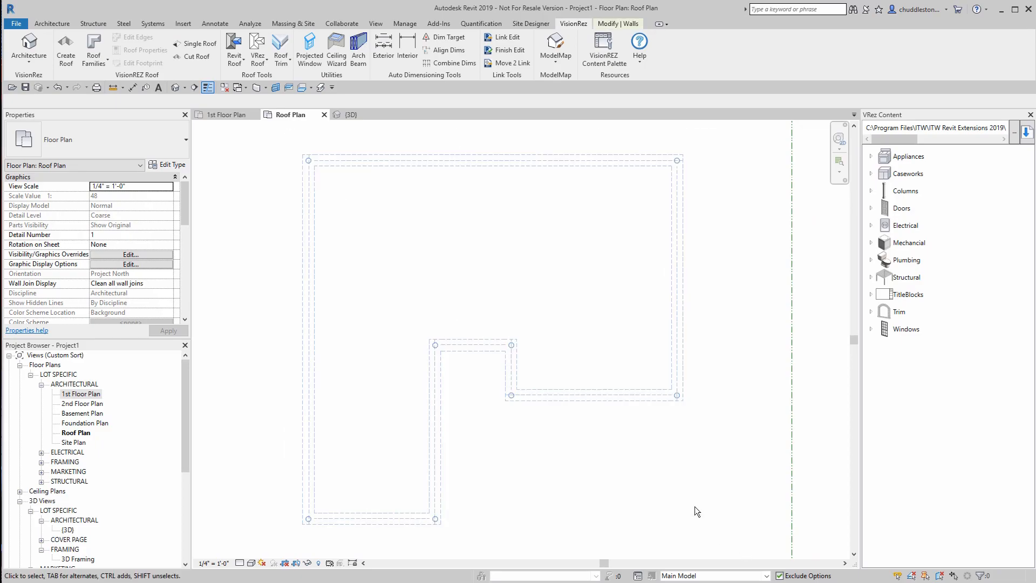
pyautogui.click(66, 52)
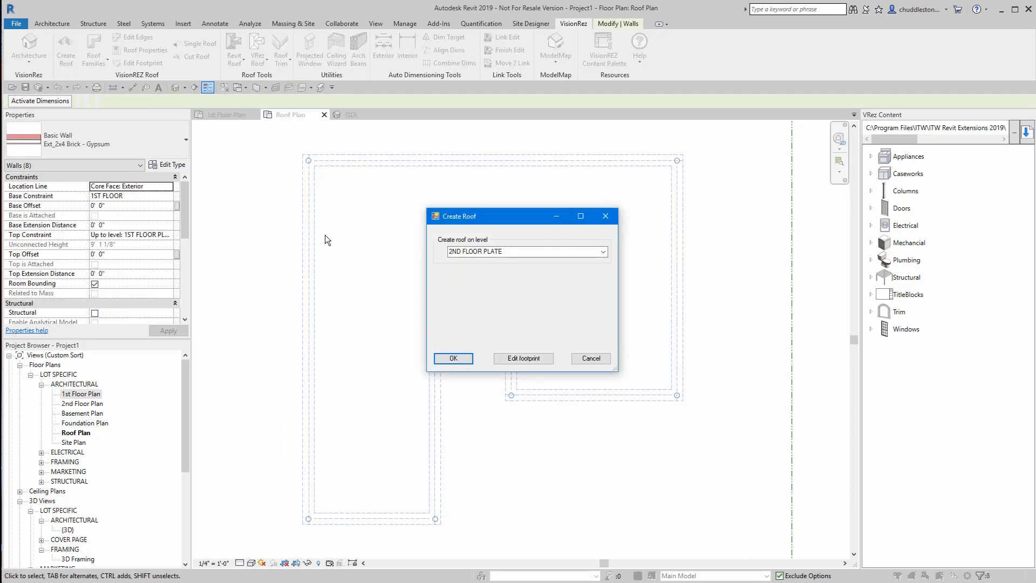
pyautogui.click(561, 252)
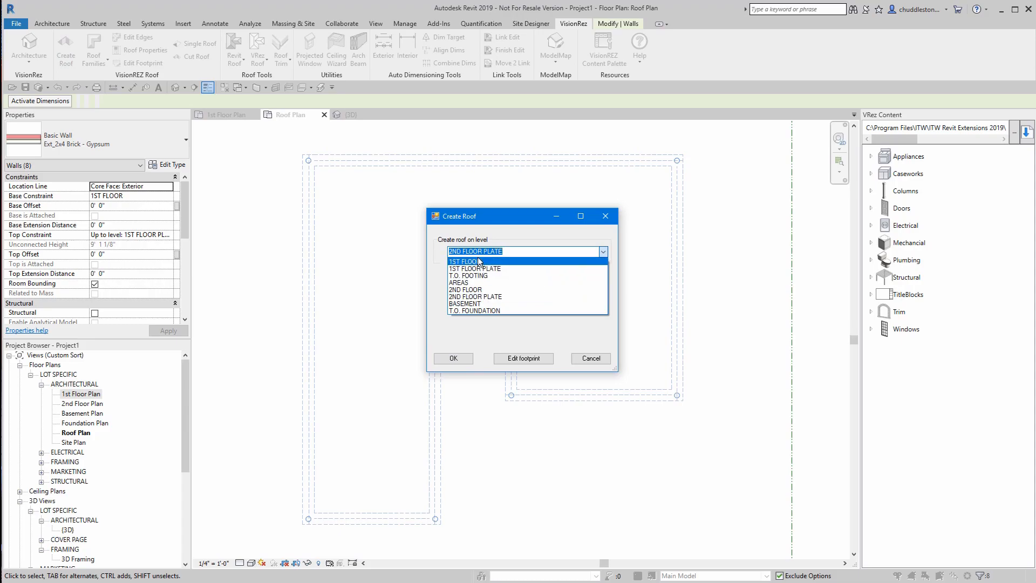
pyautogui.click(479, 262)
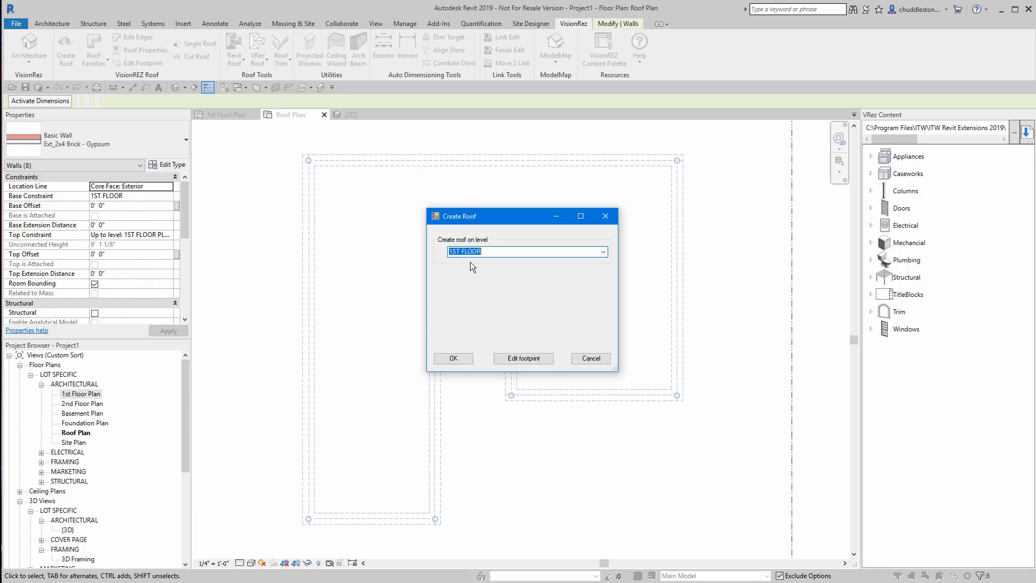
pyautogui.click(453, 359)
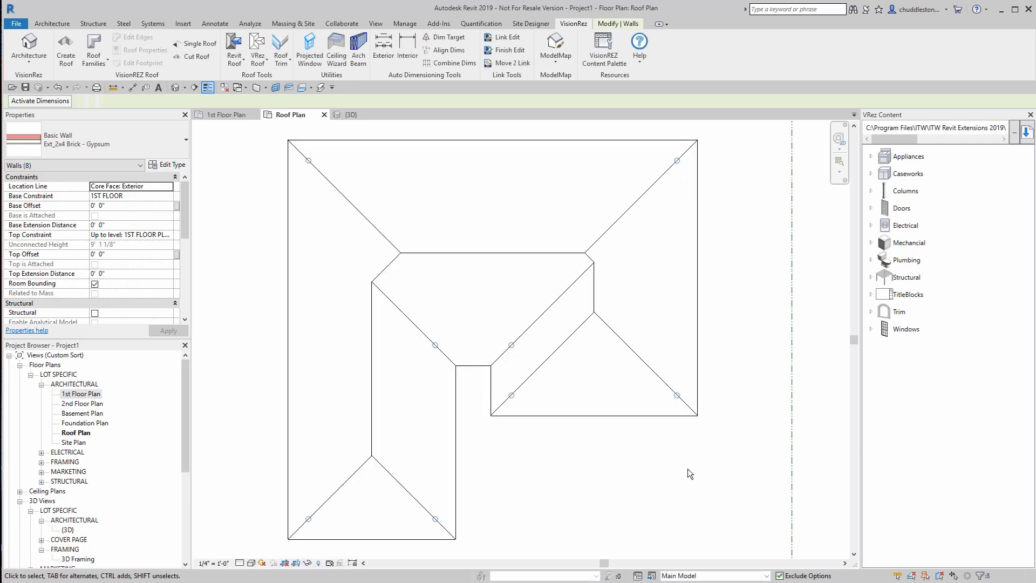
pyautogui.click(260, 228)
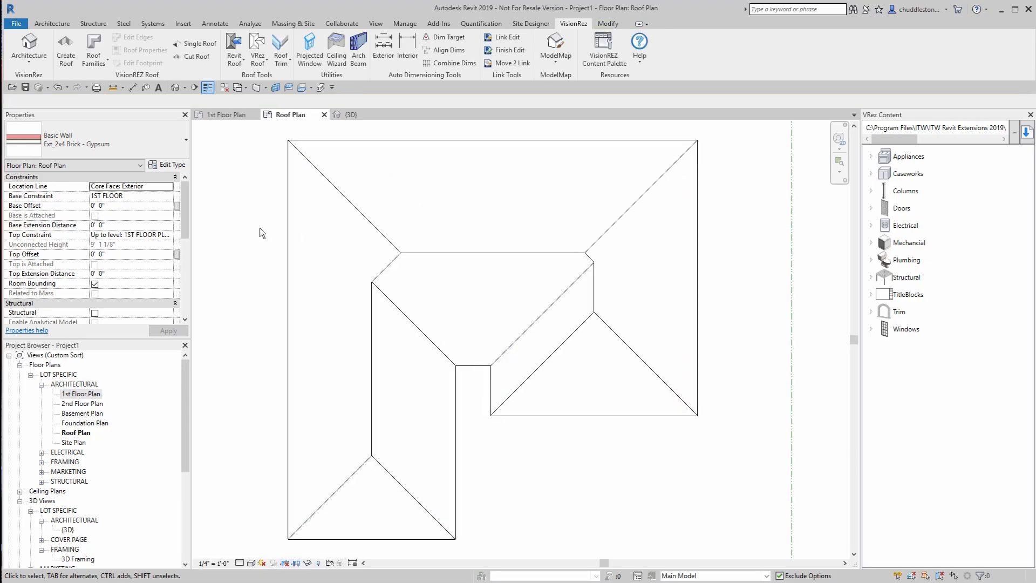
pyautogui.click(348, 115)
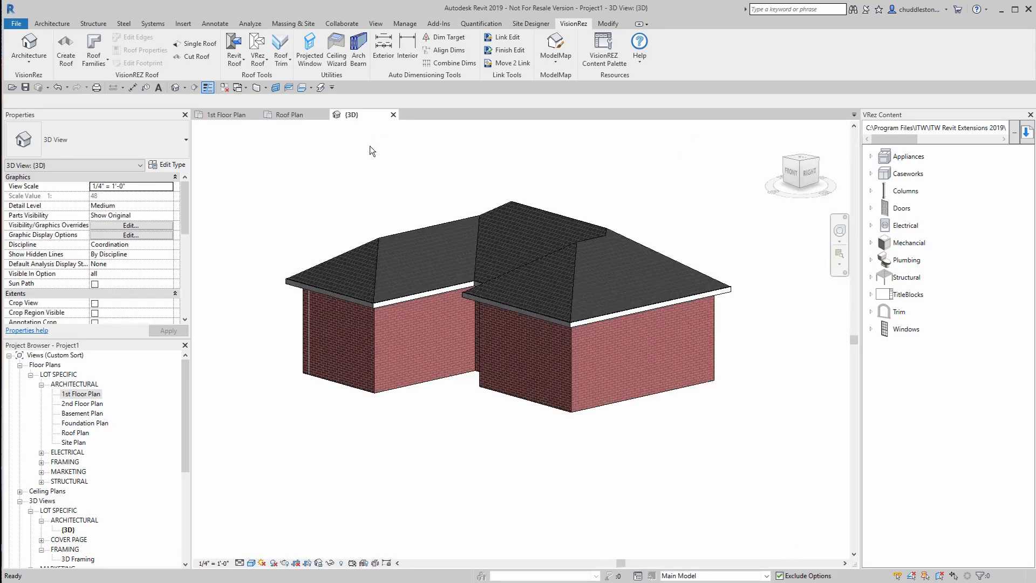
pyautogui.keyDown('shift'); pyautogui.moveTo(403, 182); pyautogui.dragTo(297, 206, button='middle'); pyautogui.keyUp('shift')
pyautogui.rightClick(264, 196)
pyautogui.click(281, 201)
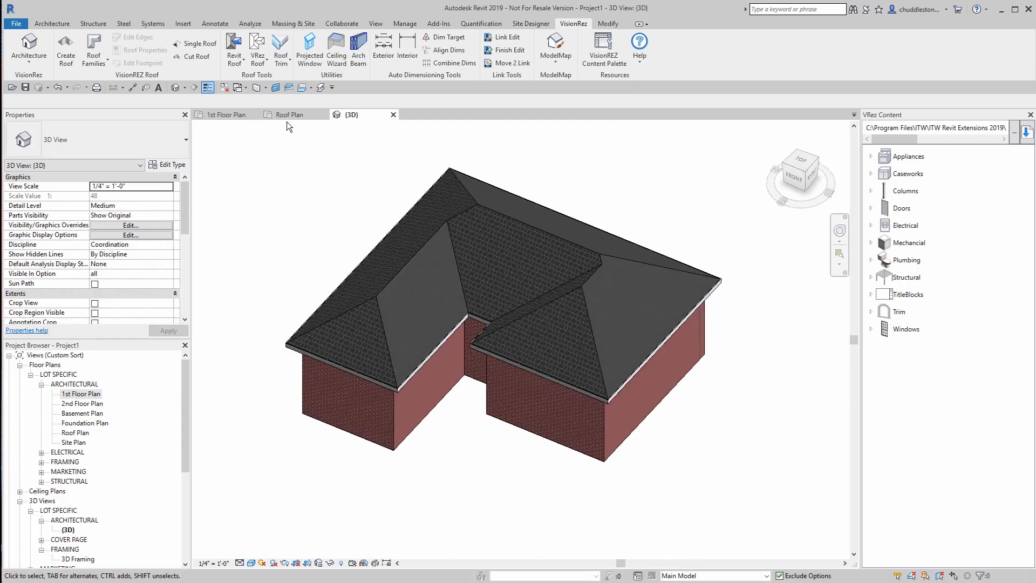
# Edit the roof's edges in the roof plan to turn the end hips of the two front wings into gables
pyautogui.click(286, 114)
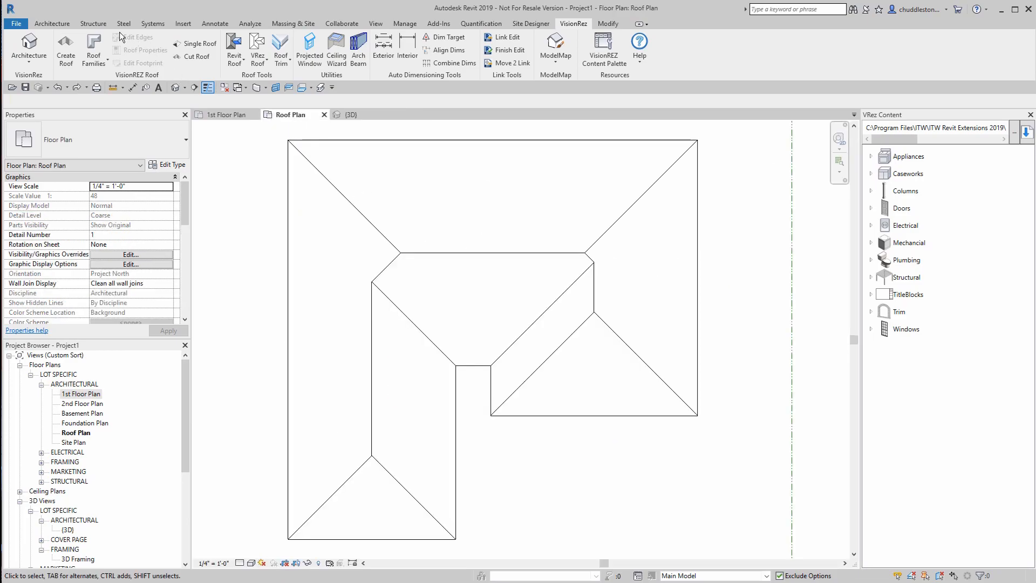
pyautogui.click(391, 265)
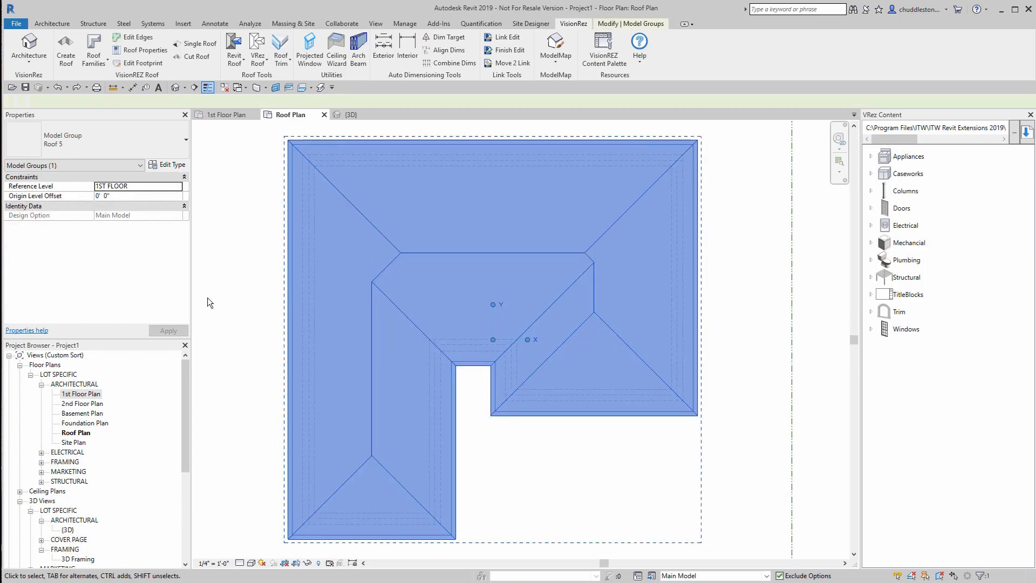
pyautogui.click(144, 38)
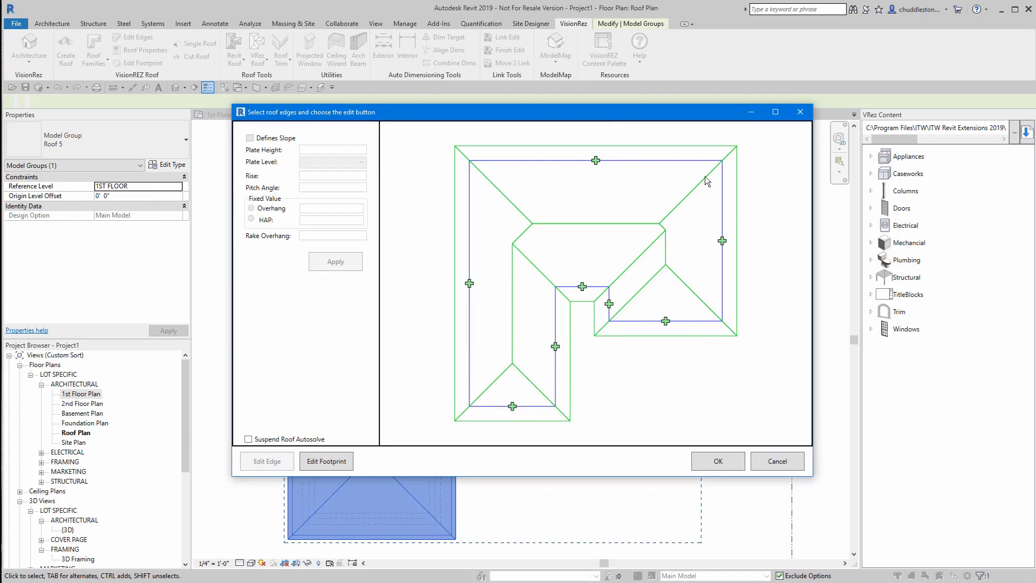
pyautogui.click(513, 407)
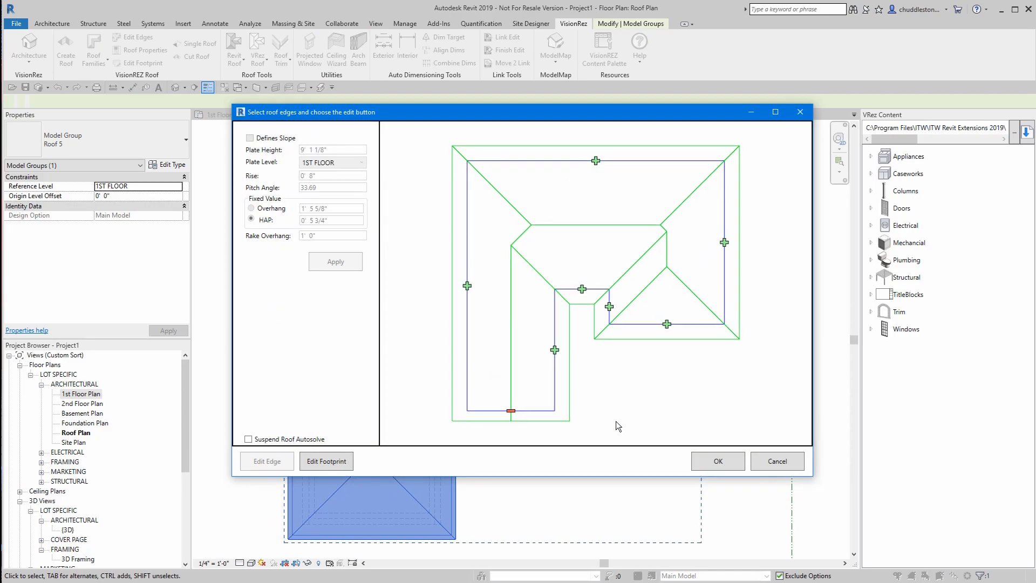
pyautogui.click(667, 324)
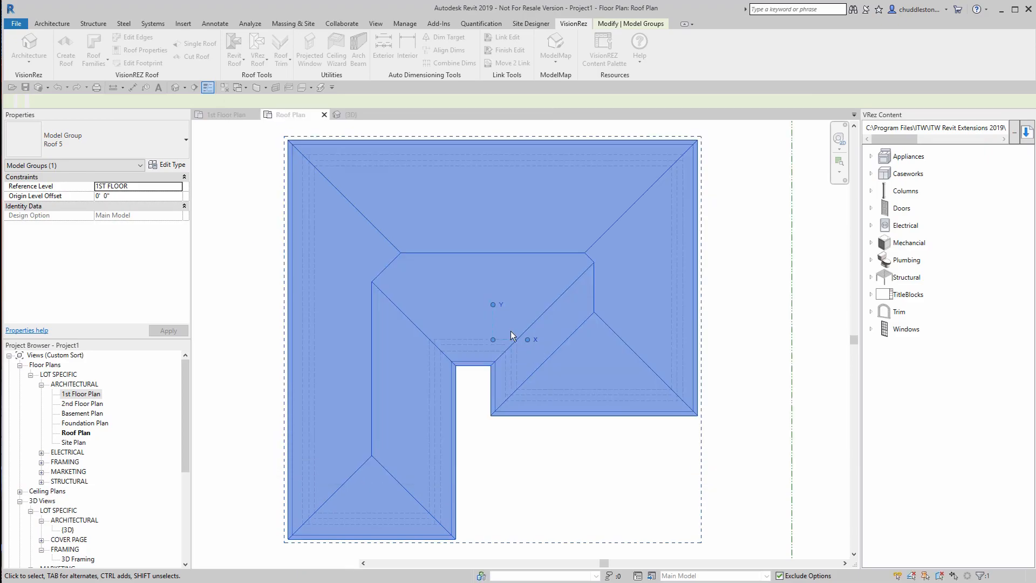
pyautogui.press('Escape')
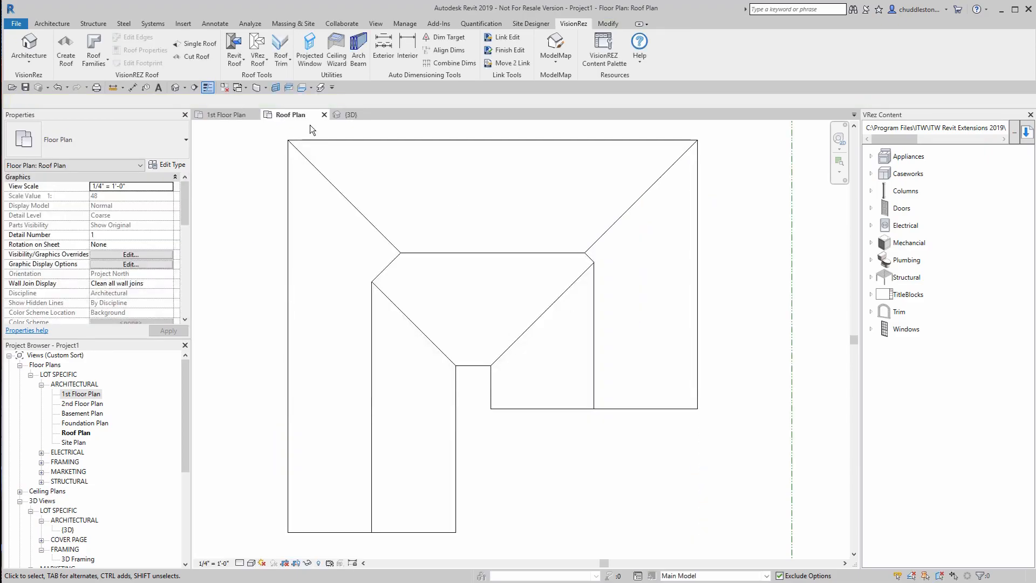
# Inspect the gable ends of the two front wings up close in the 3D view
pyautogui.click(350, 114)
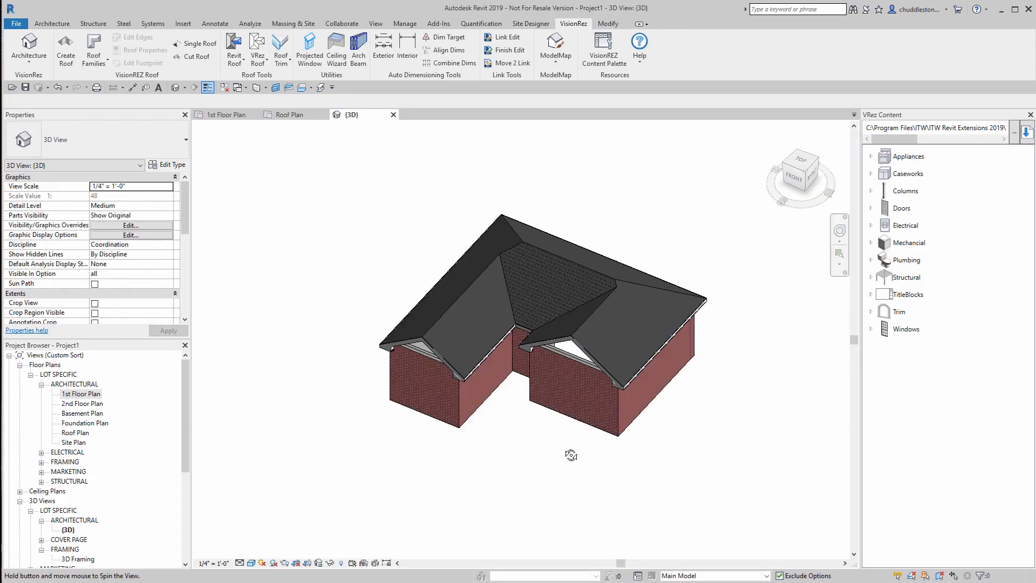
pyautogui.keyDown('shift'); pyautogui.moveTo(562, 454); pyautogui.dragTo(535, 344, button='middle'); pyautogui.keyUp('shift')
pyautogui.scroll(3, 513, 300)
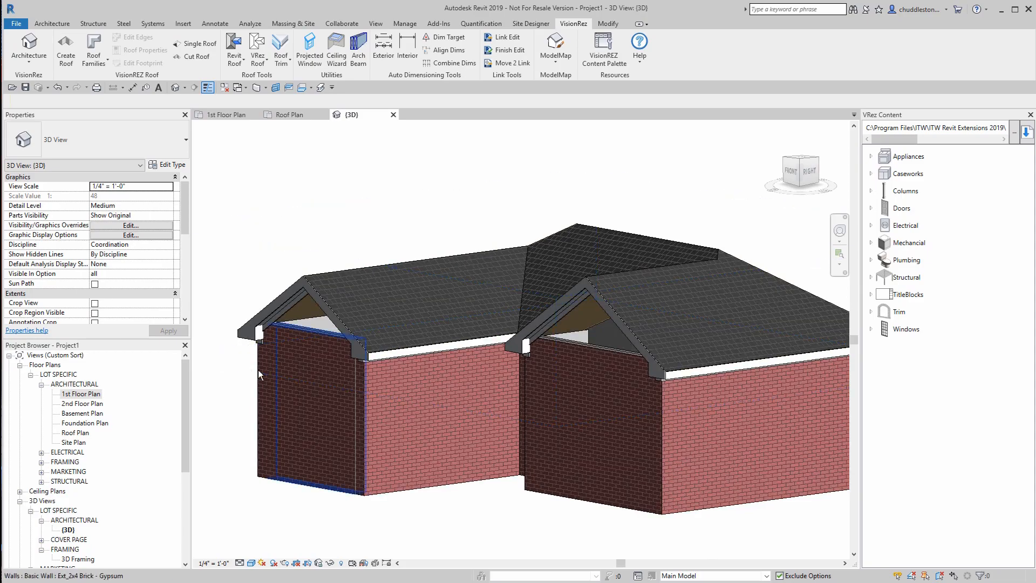